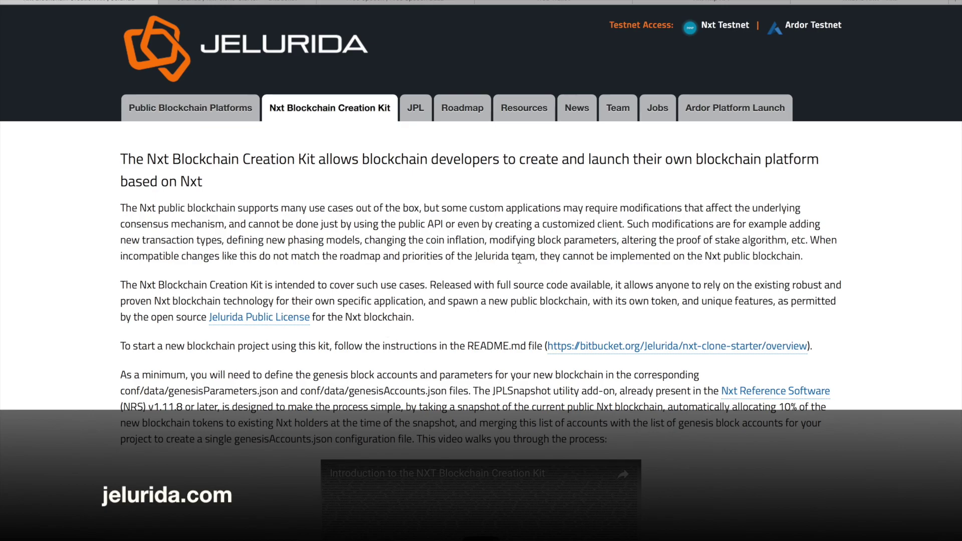
Open the Jelurida Public License linked on the Nxt Blockchain Creation Kit page and skim its definitions and articles.
left_click(243, 324)
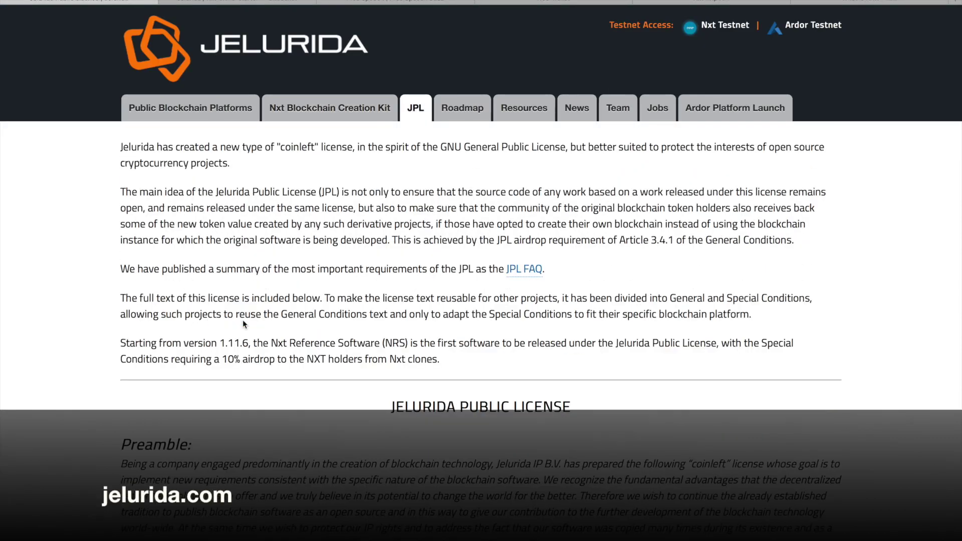
scroll(243, 320, "down", 20)
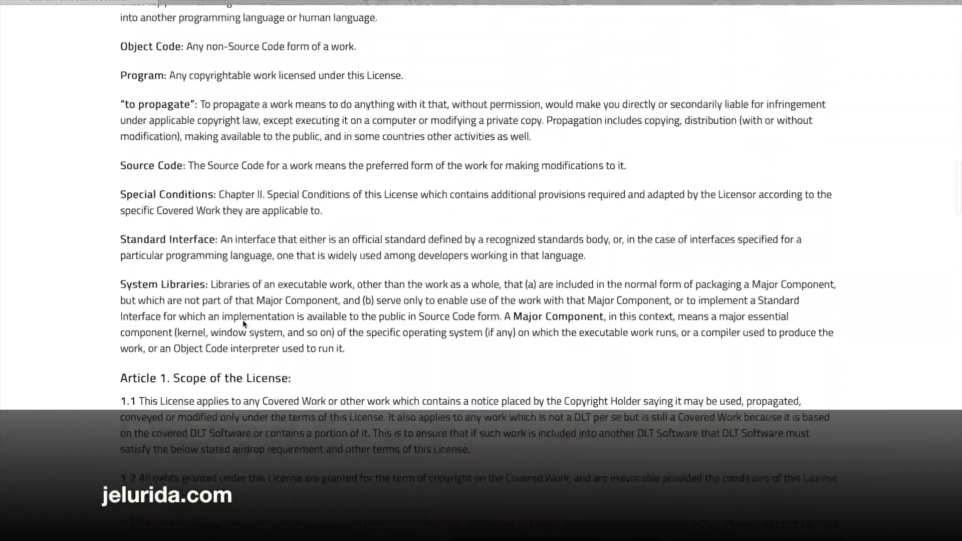
scroll(243, 319, "down", 20)
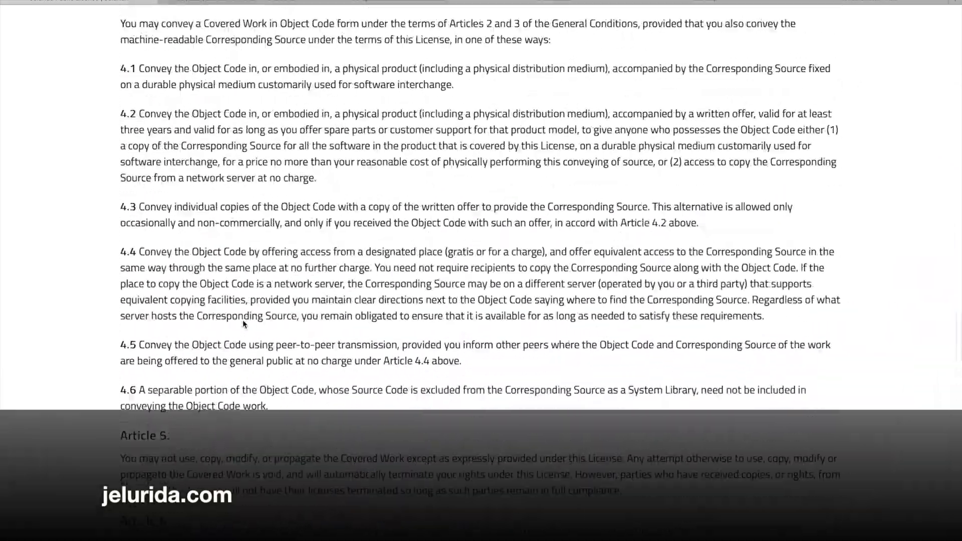
scroll(243, 320, "up", 15)
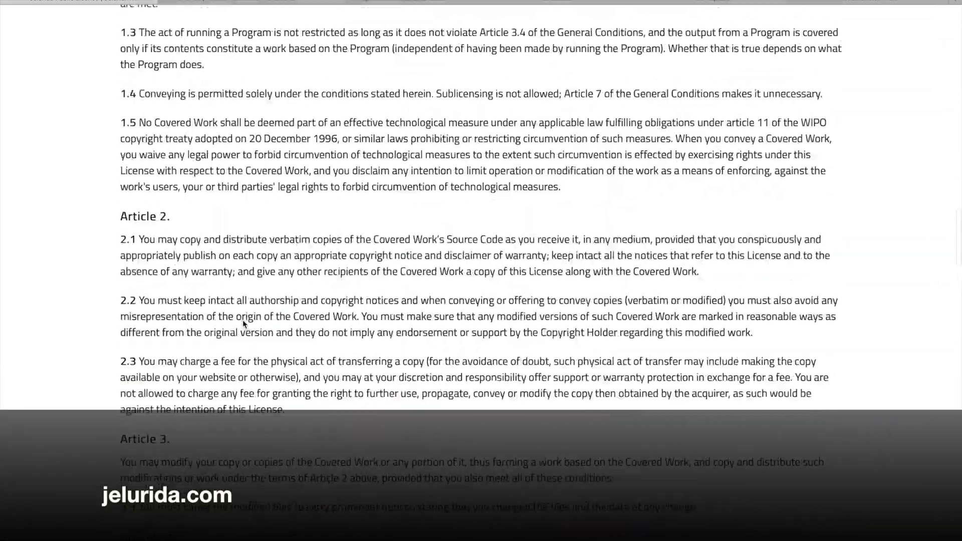
scroll(243, 324, "up", 1)
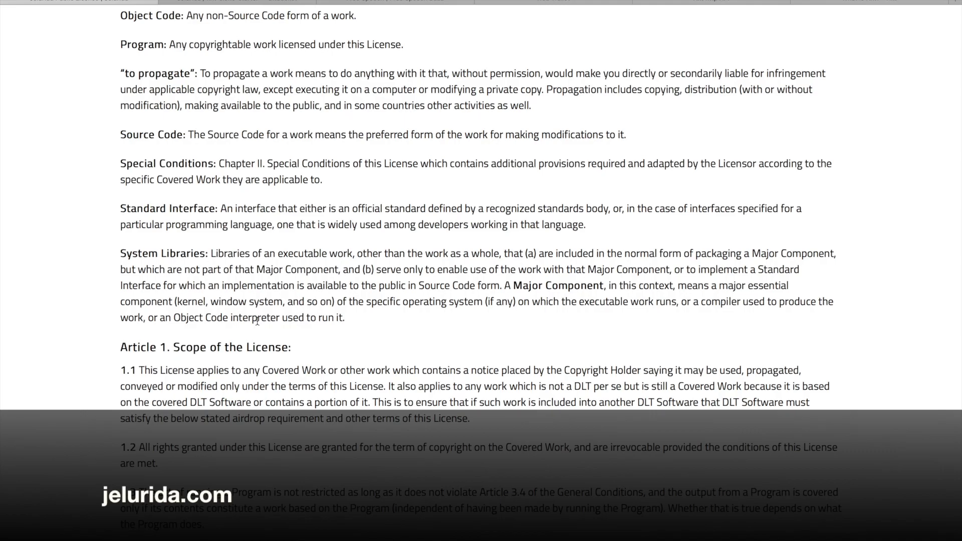
scroll(258, 320, "up", 20)
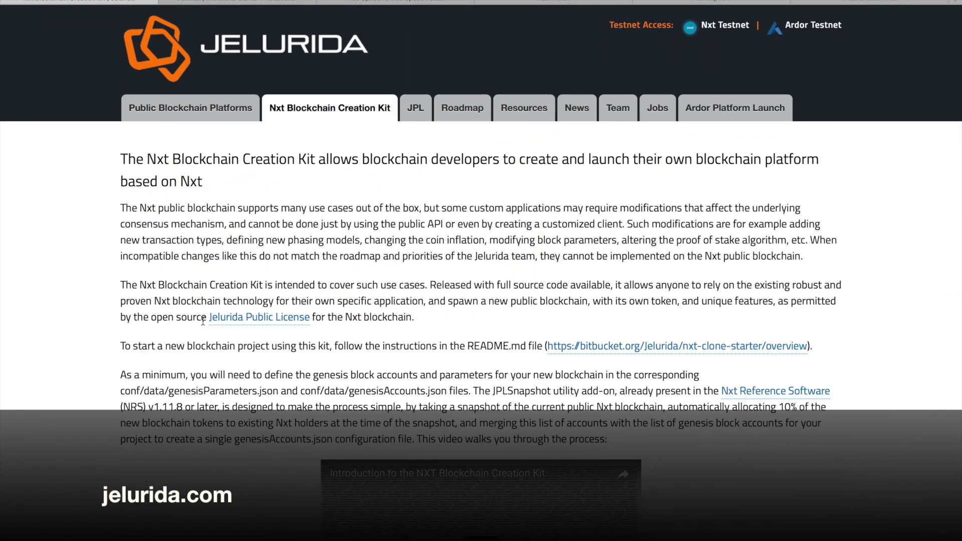
Look through the Nxt Blockchain Creation Kit page and open the kit's repository from its download section.
scroll(345, 321, "down", 10)
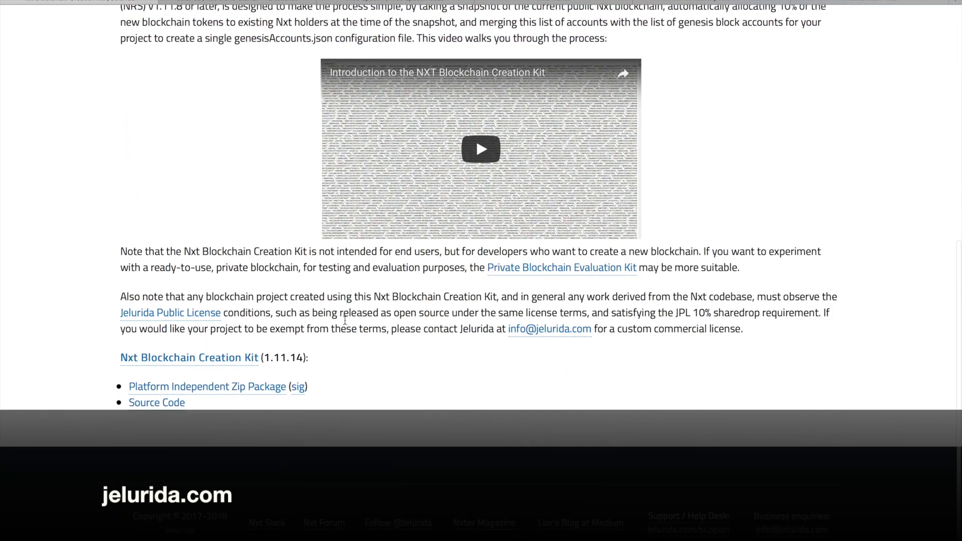
scroll(345, 321, "up", 10)
scroll(387, 269, "down", 10)
left_click(224, 362)
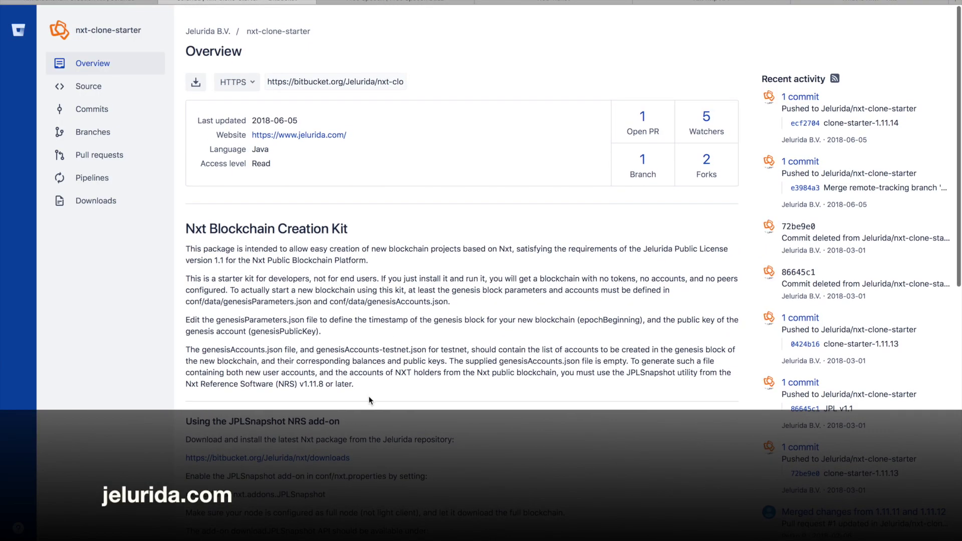
Review the repository's instructions for using the JPLSnapshot NRS add-on and open the linked Nxt package downloads.
scroll(370, 400, "down", 8)
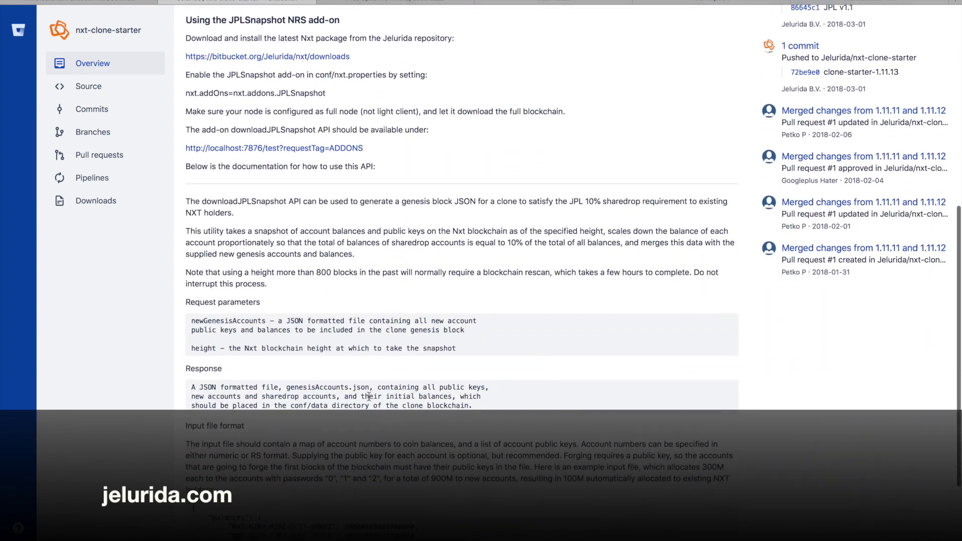
scroll(369, 397, "up", 6)
scroll(369, 397, "up", 2)
scroll(370, 400, "down", 6)
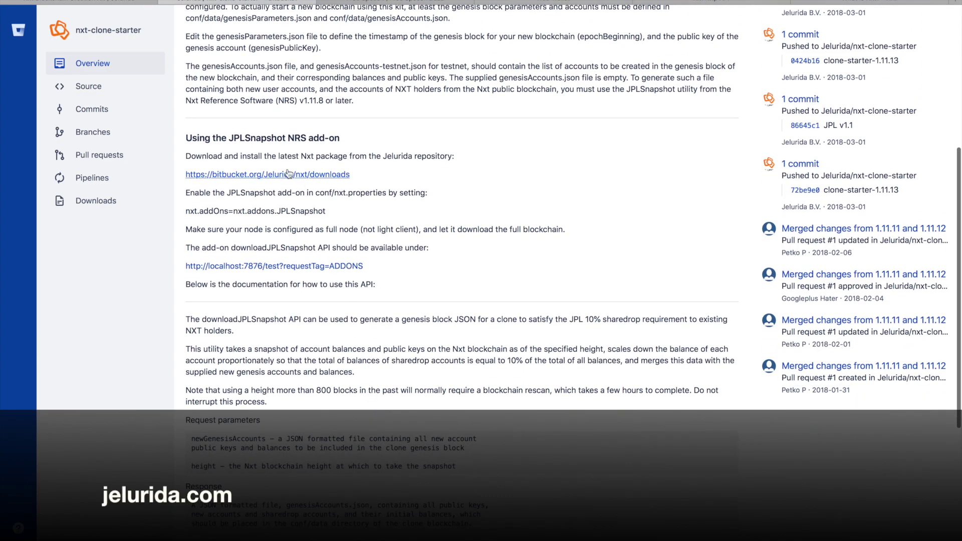
left_click(289, 176)
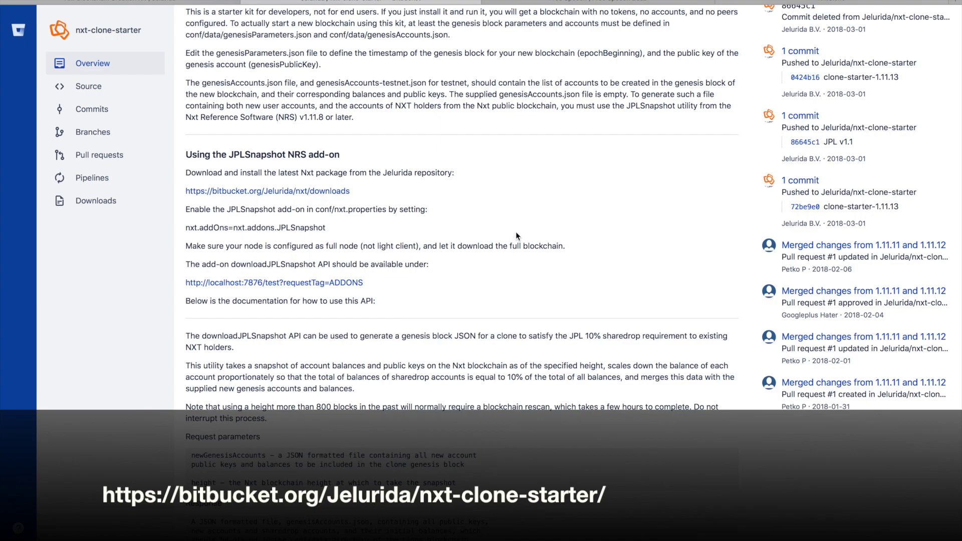
left_click_drag(187, 157, 403, 227)
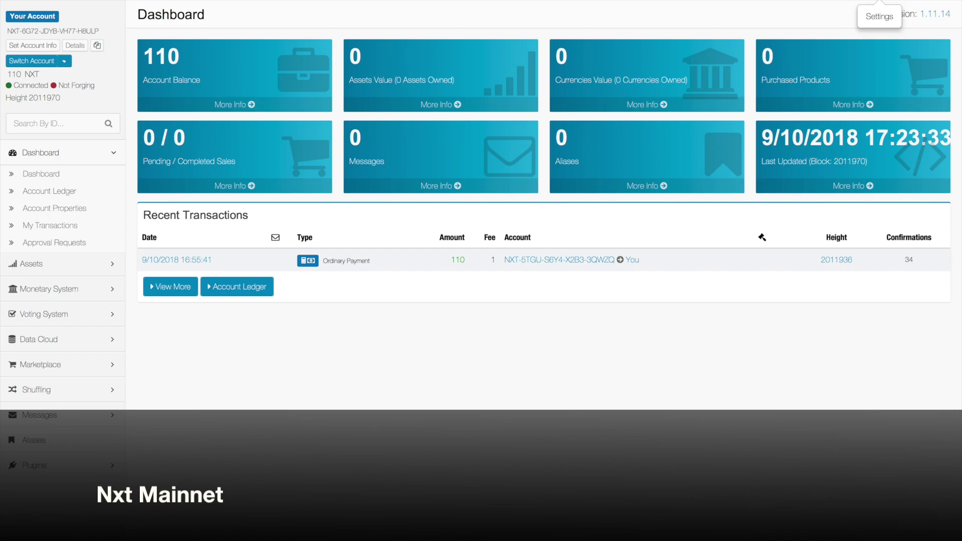
Inspect the downloadJPLSnapshot request form under the add-ons in the Nxt node's API Console.
left_click(881, 2)
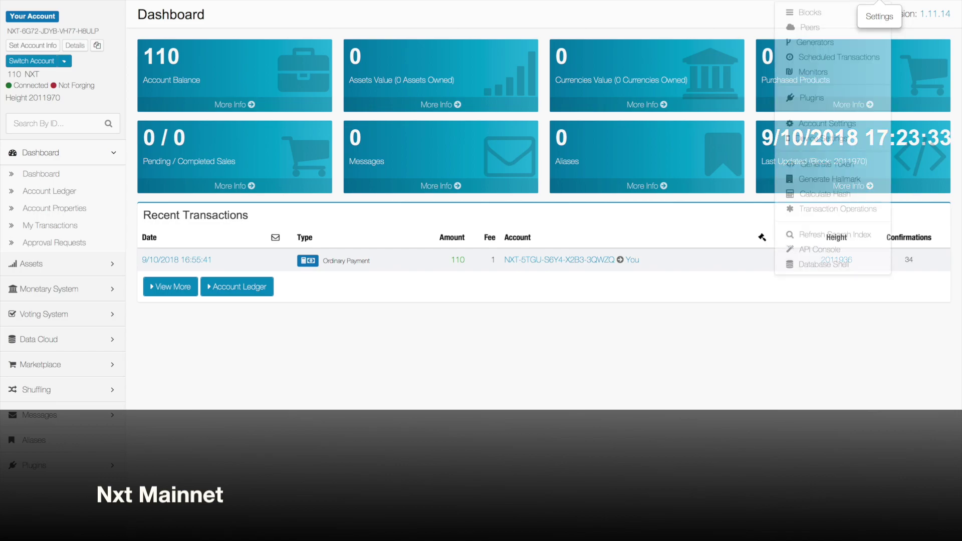
left_click(811, 247)
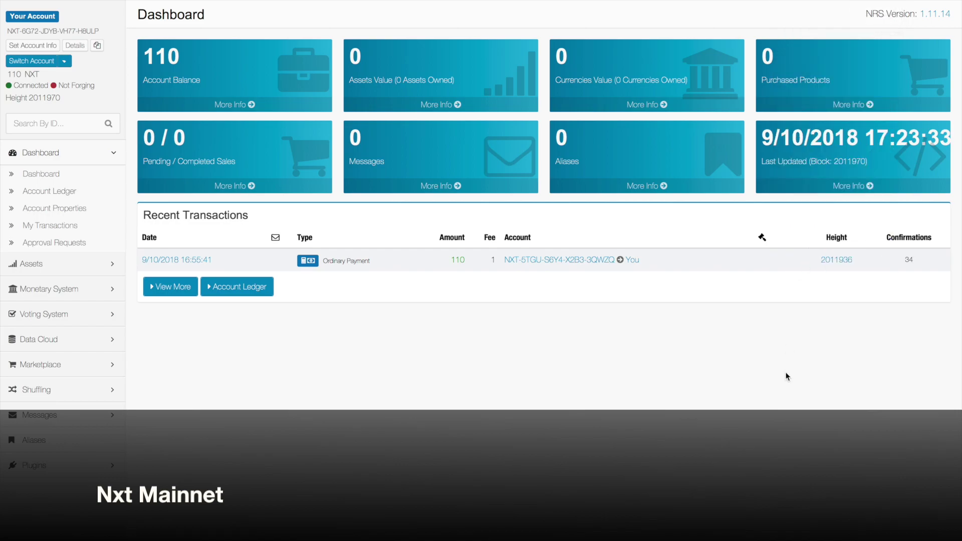
scroll(230, 294, "down", 10)
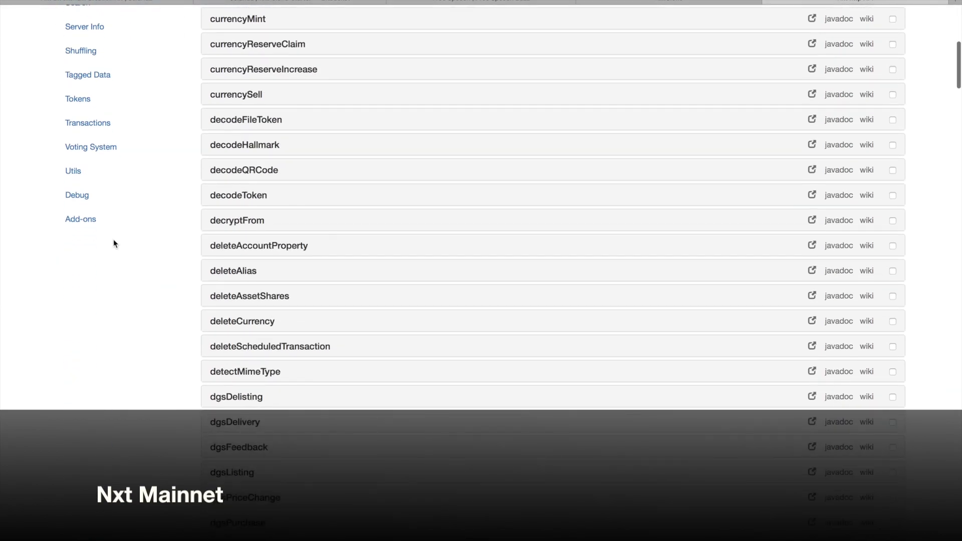
left_click(92, 221)
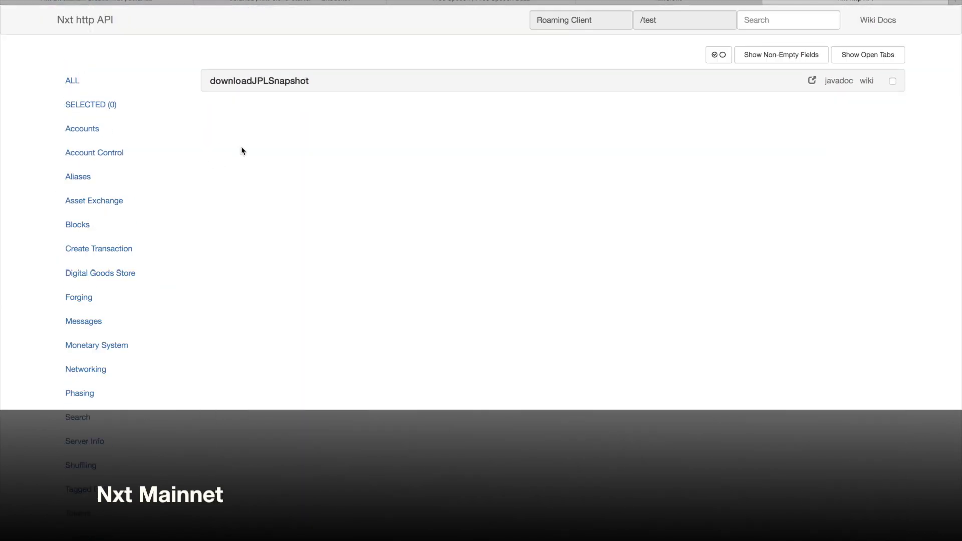
left_click(279, 84)
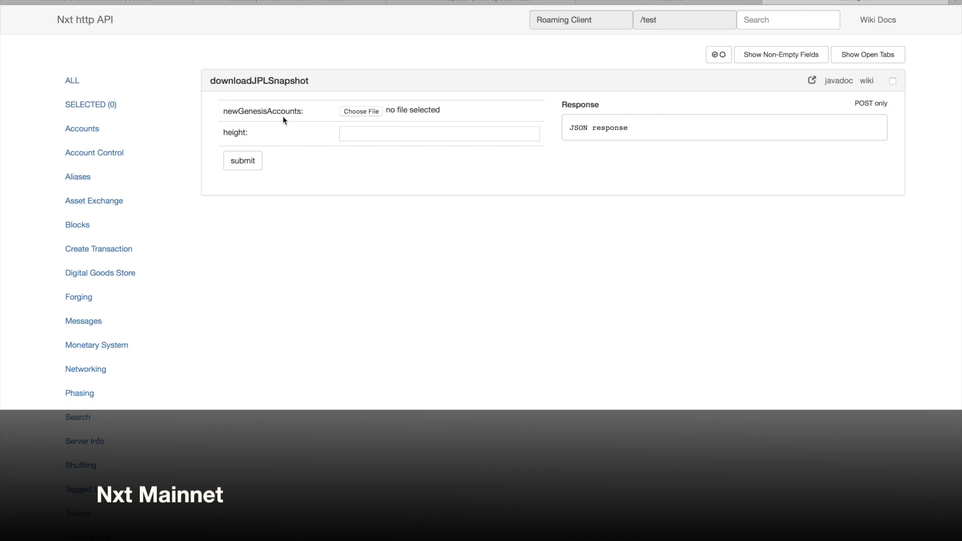
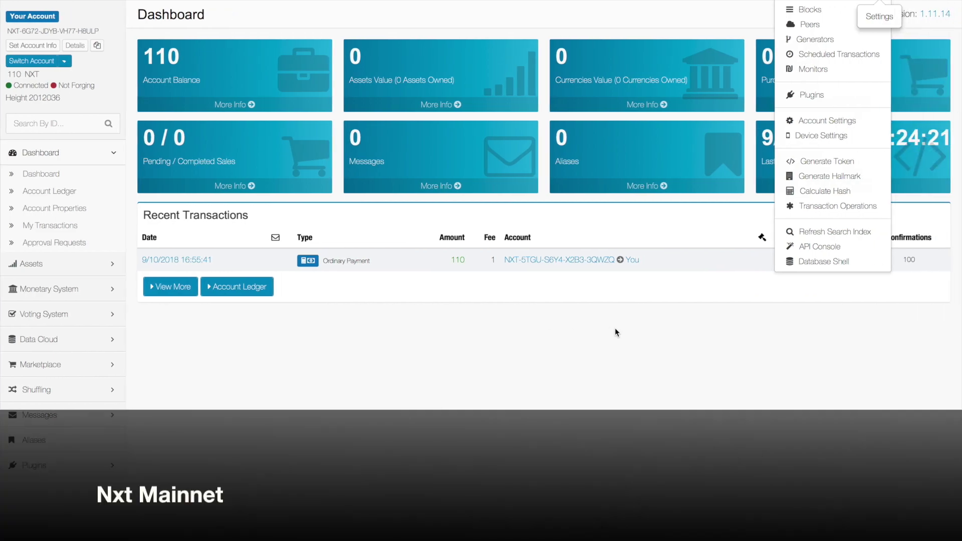
Open the add-on request downloadJPLSnapshot in the API Console again and attach the genesis file as newGenesisAccounts.
left_click(812, 248)
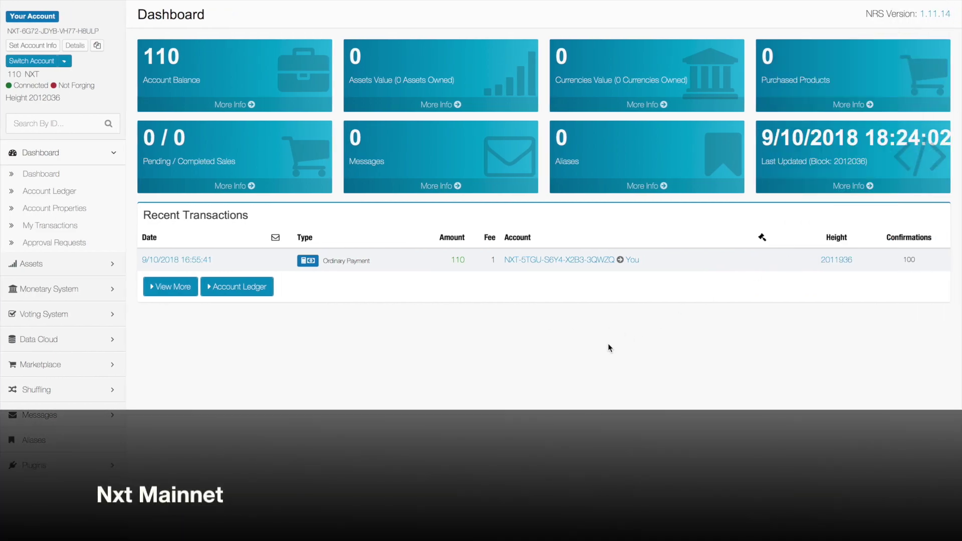
scroll(151, 379, "down", 9)
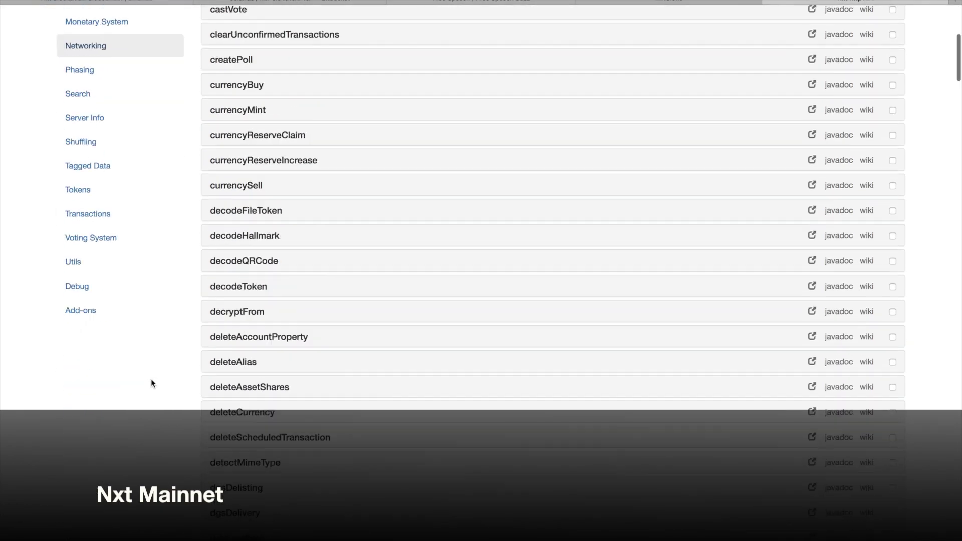
scroll(151, 379, "up", 4)
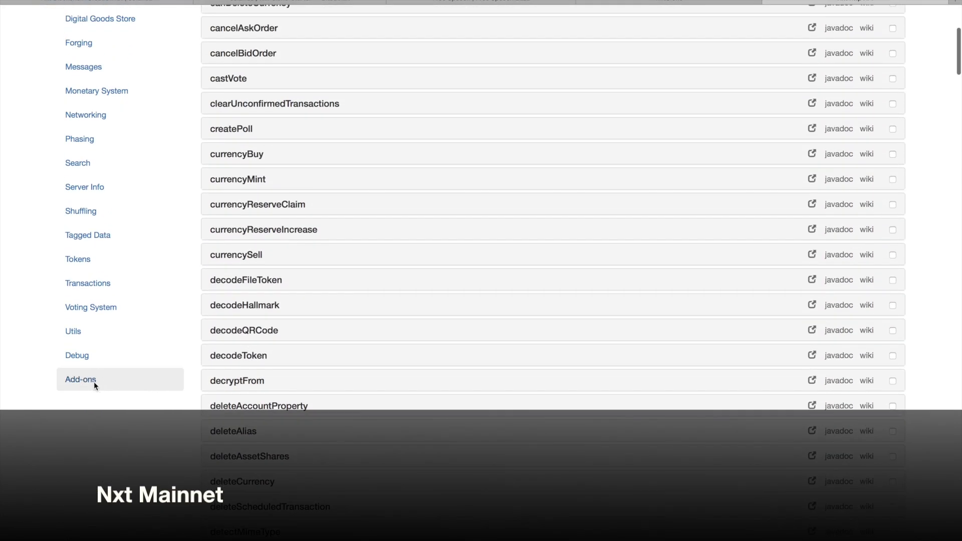
left_click(94, 382)
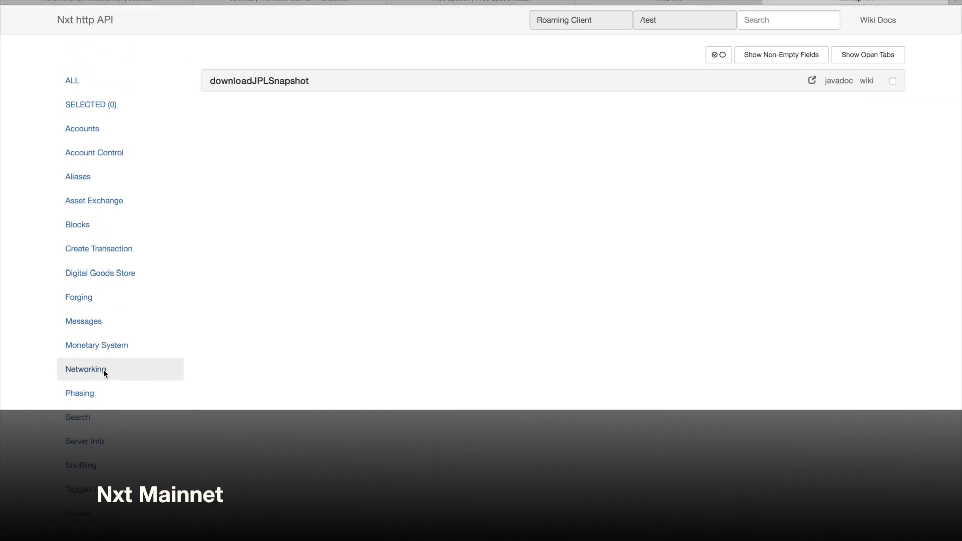
left_click(263, 82)
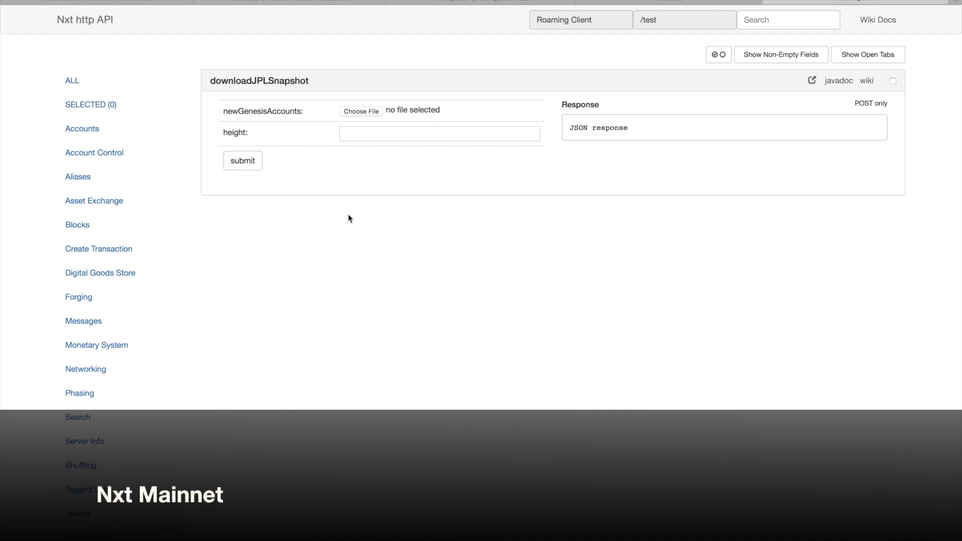
left_click(360, 112)
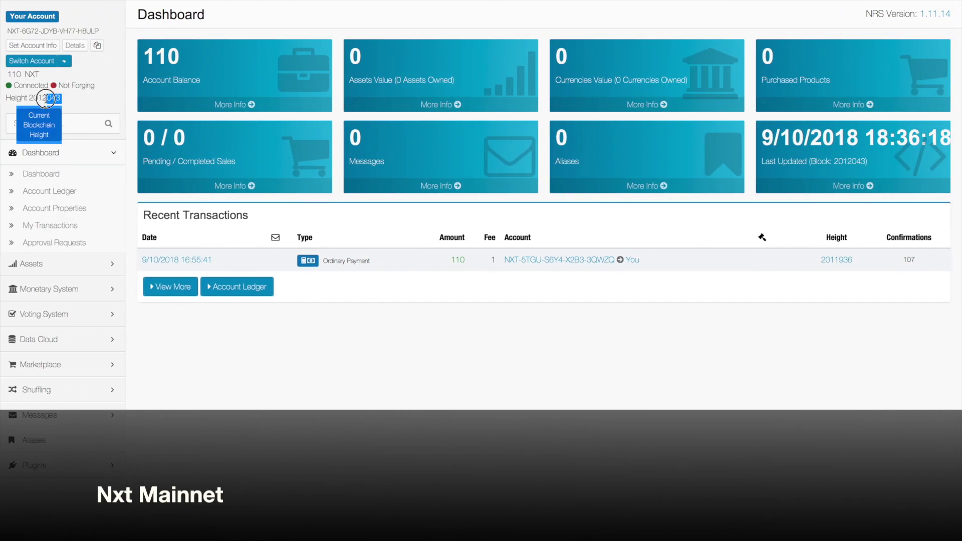
Copy the current blockchain height from the dashboard, set the snapshot height to 2012043 and submit the downloadJPLSnapshot request.
left_click_drag(51, 99, 30, 100)
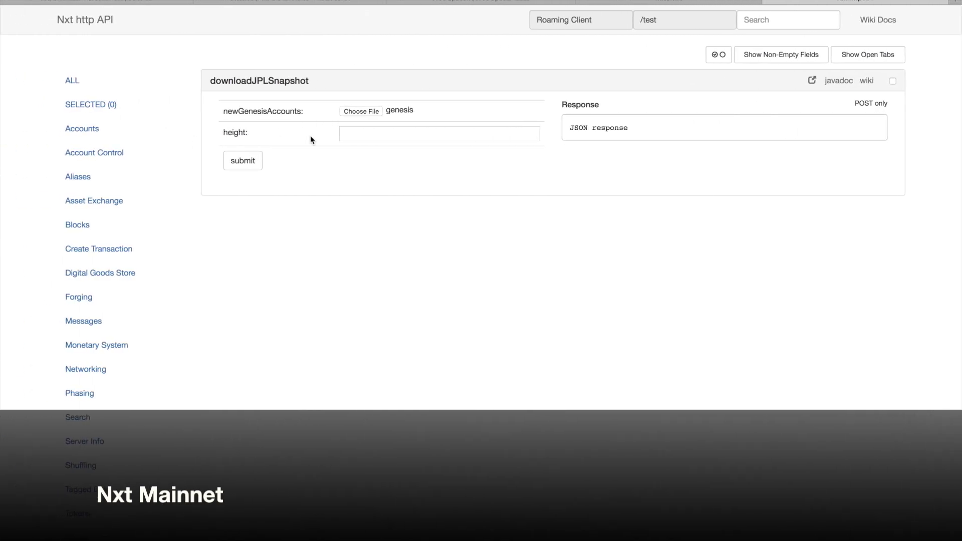
left_click(359, 135)
type("2012043 Current Blockchain Height")
left_click_drag(371, 132, 486, 141)
key("BackSpace")
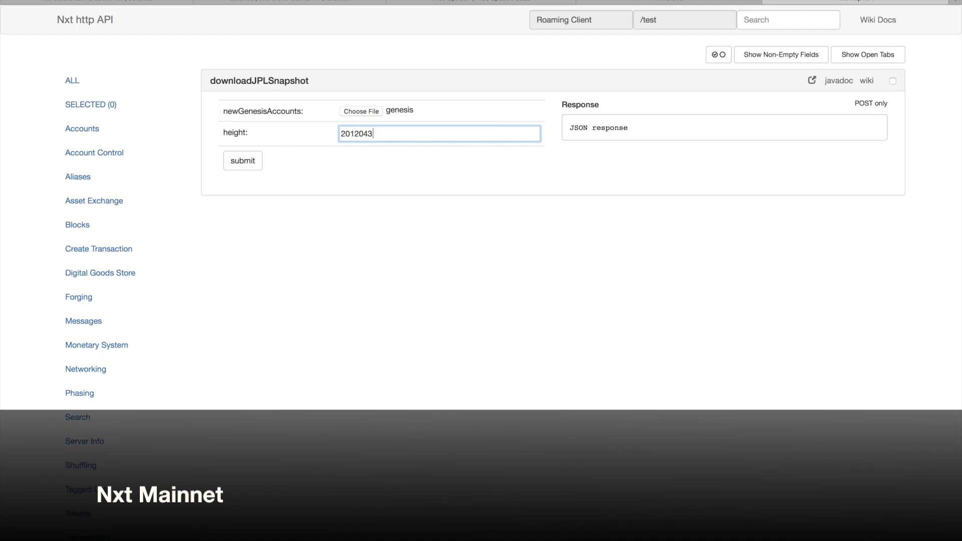
left_click(471, 304)
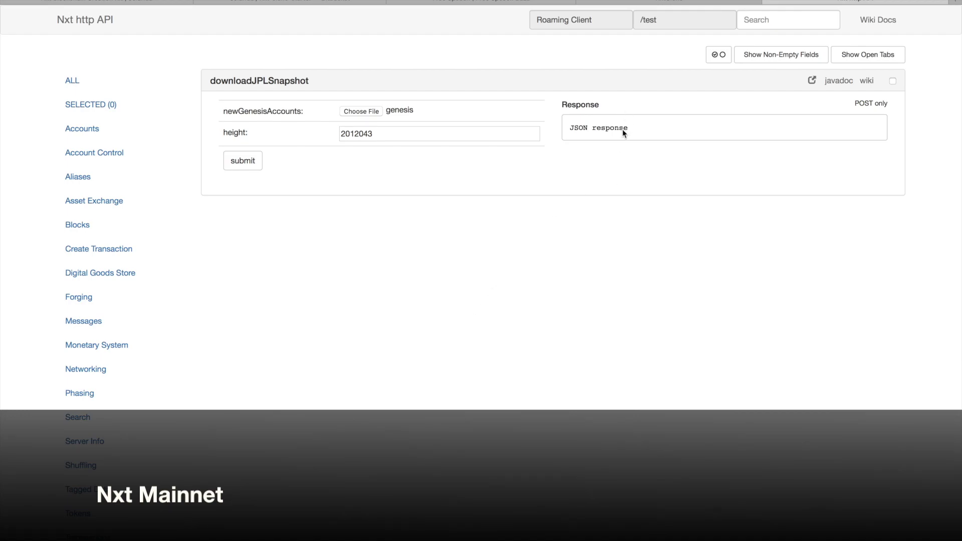
left_click(247, 168)
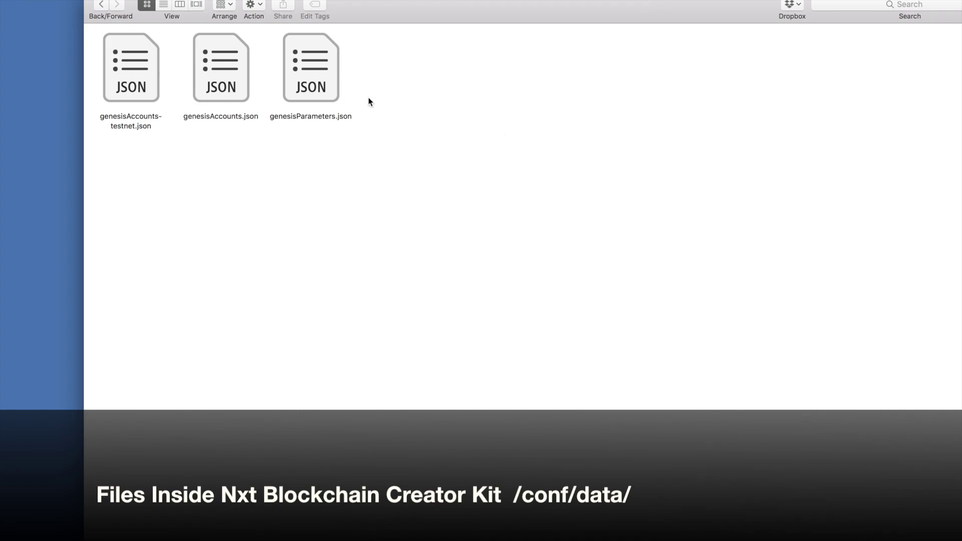
View the contents of the supplied genesisAccounts.json in the kit's conf/data folder and close the file.
double_click(226, 76)
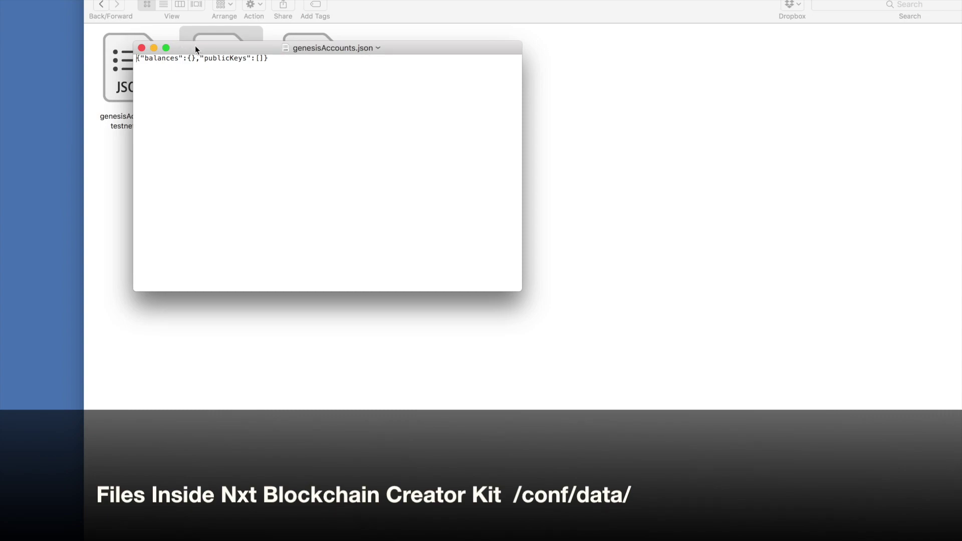
left_click_drag(195, 47, 127, 63)
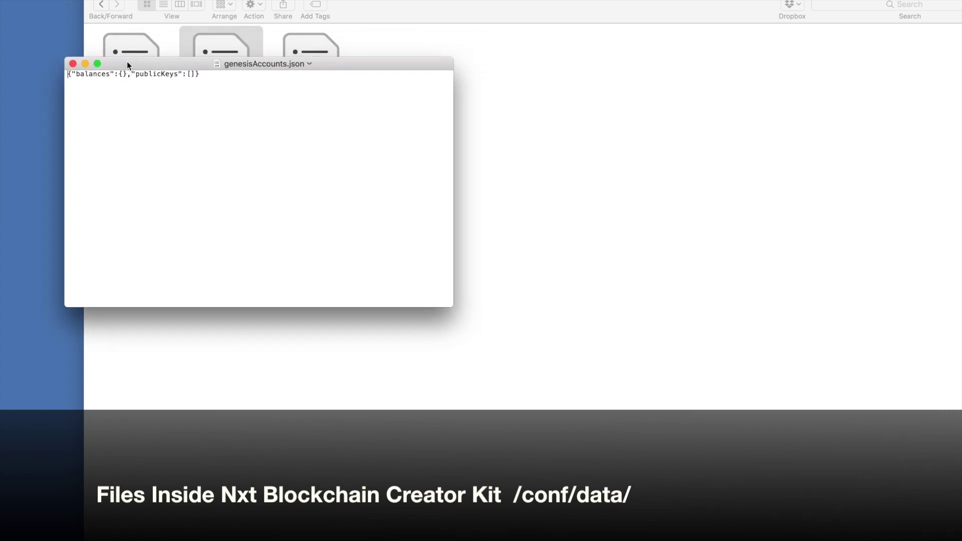
left_click(73, 64)
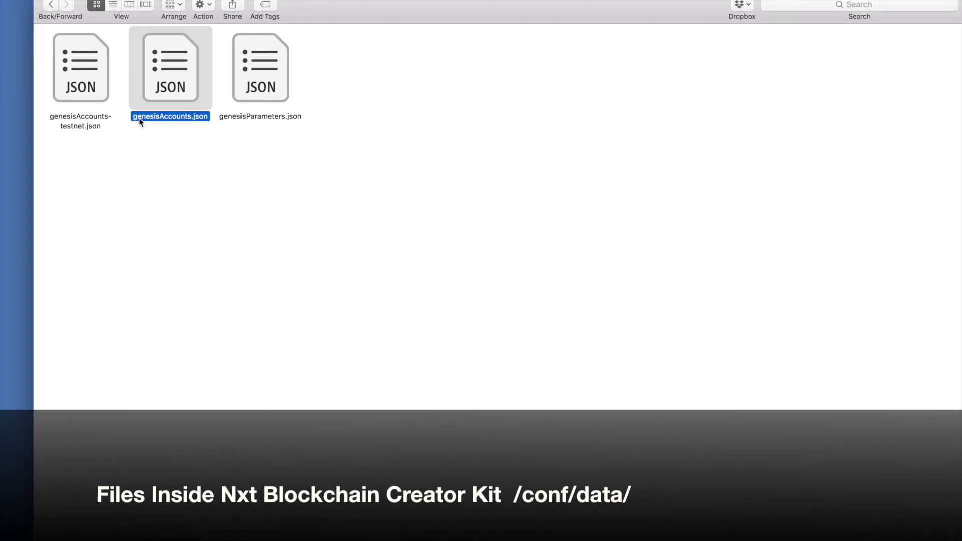
Replace genesisAccounts.json in the kit's conf/data folder, trashing the supplied file and moving in the generated one.
right_click(179, 87)
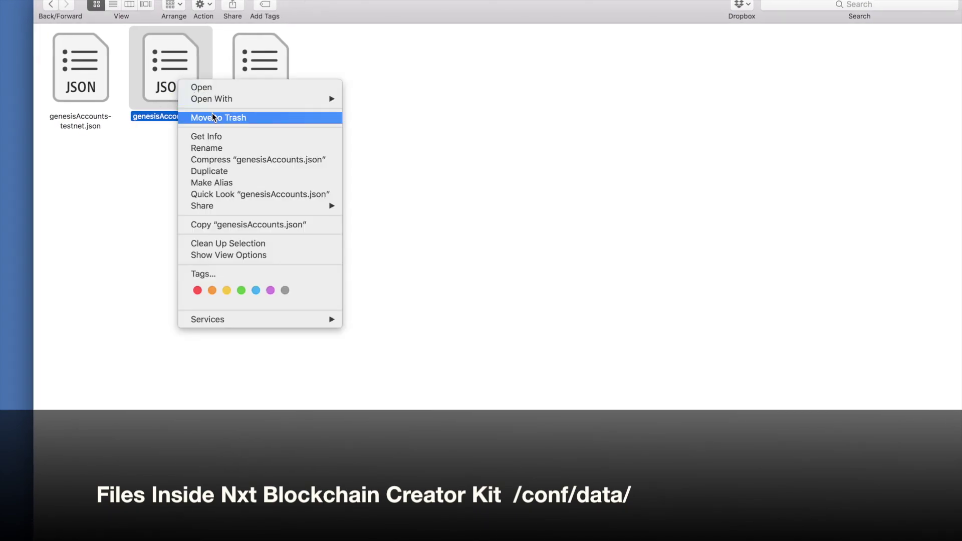
left_click(243, 118)
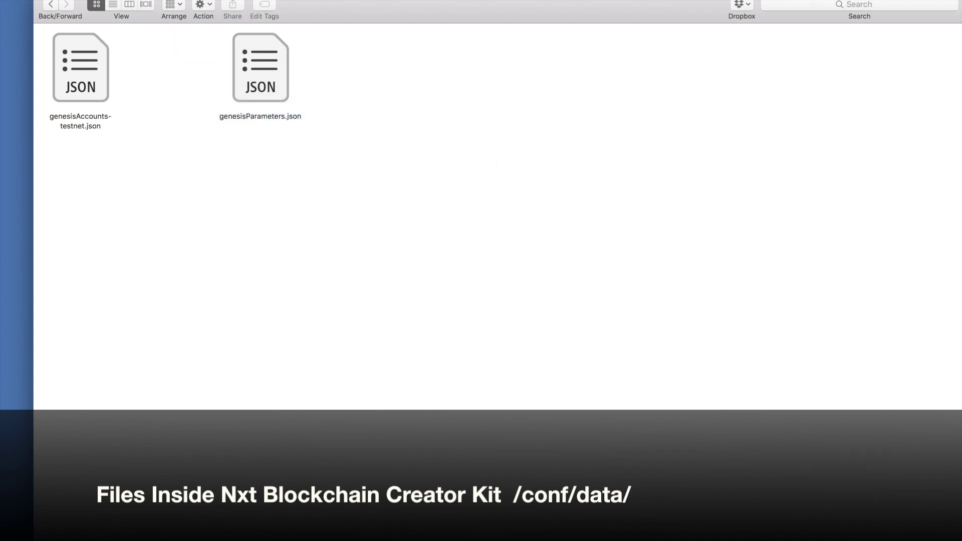
left_click_drag(933, 53, 563, 173)
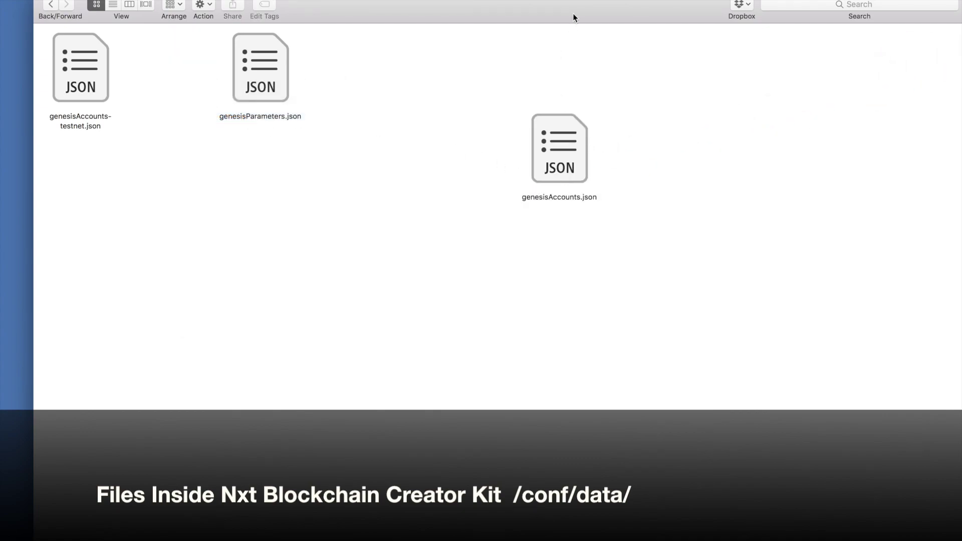
left_click_drag(600, 9, 649, 9)
left_click(595, 176)
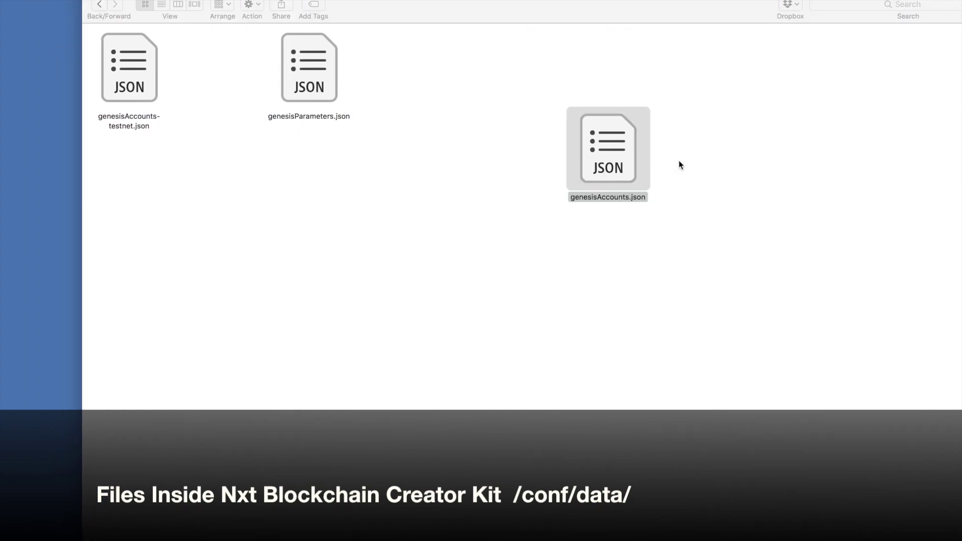
Preview the balances in the generated genesisAccounts.json in the kit's conf/data folder and close the preview.
key("space")
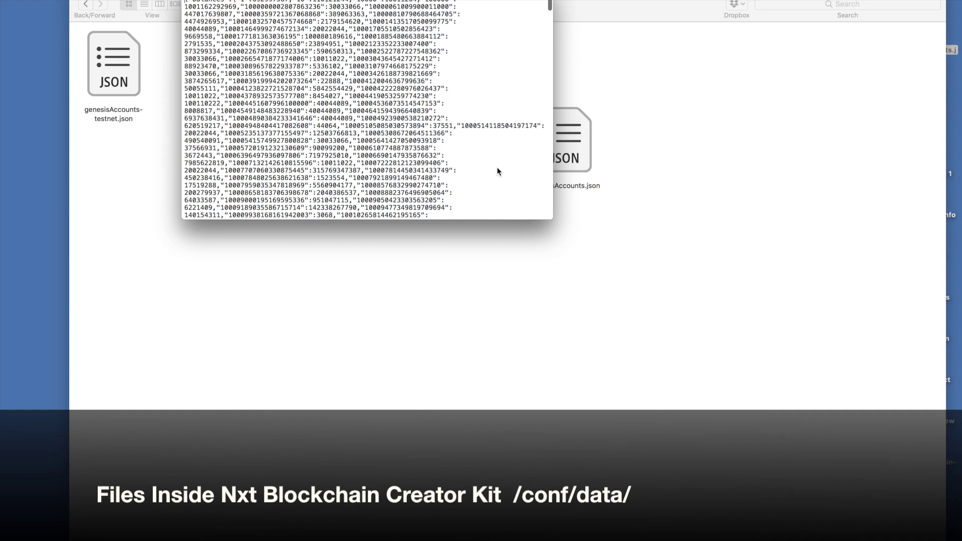
scroll(498, 172, "down", 15)
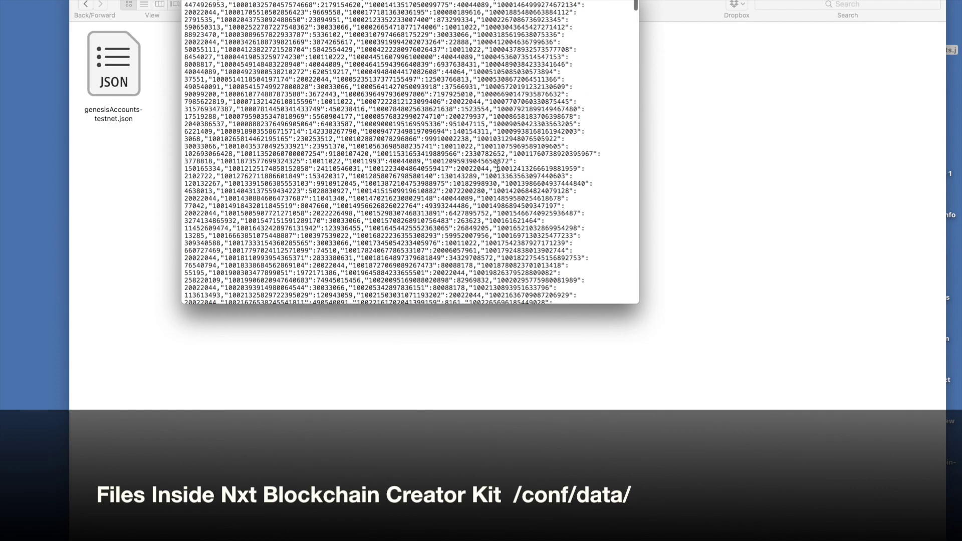
scroll(498, 168, "down", 10)
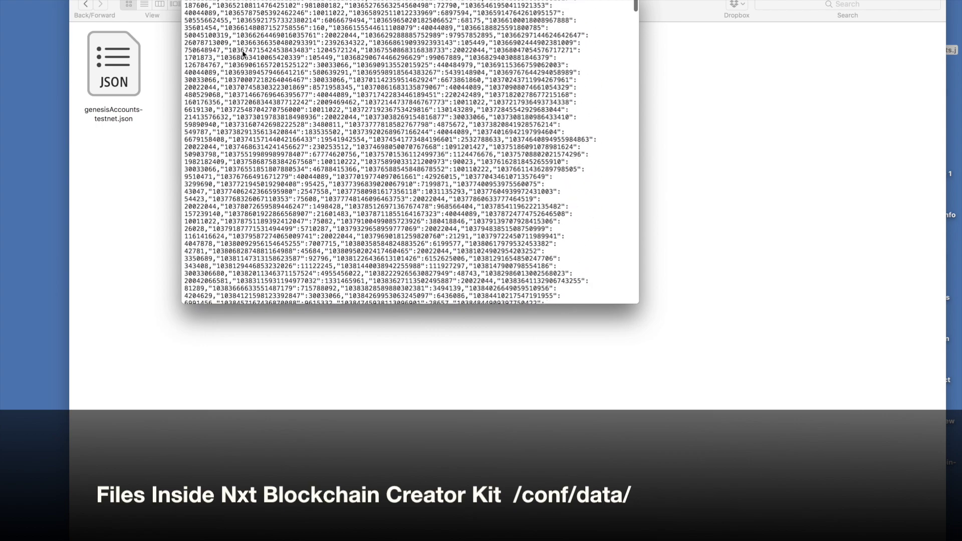
key("space")
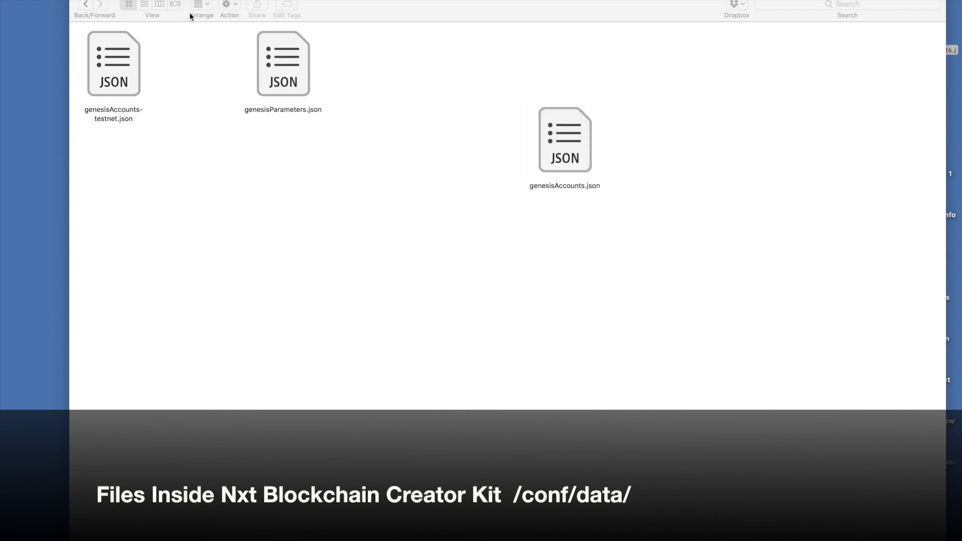
Open genesisParameters.json from the conf/data folder for editing and set the year of epochBeginning to 2018.
left_click(299, 97)
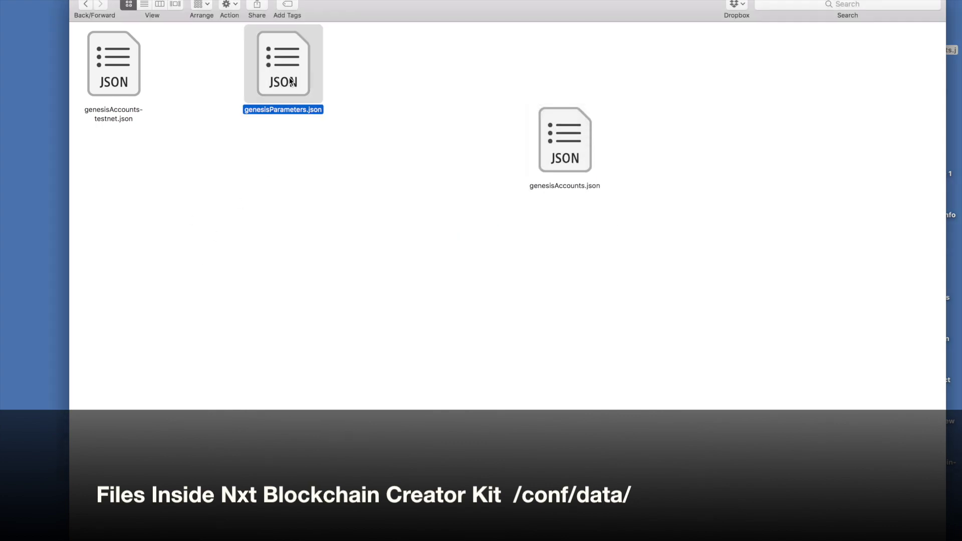
key("space")
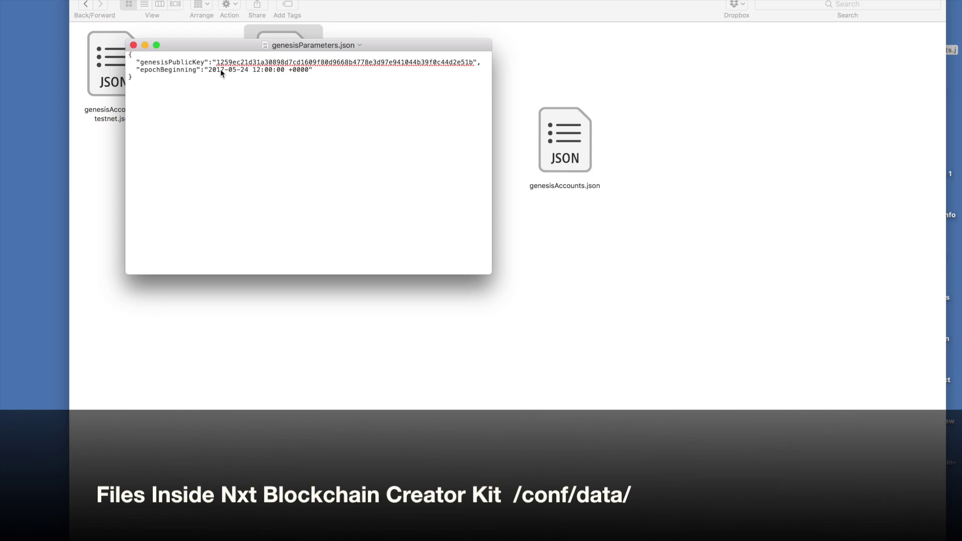
left_click_drag(222, 72, 225, 74)
type("8")
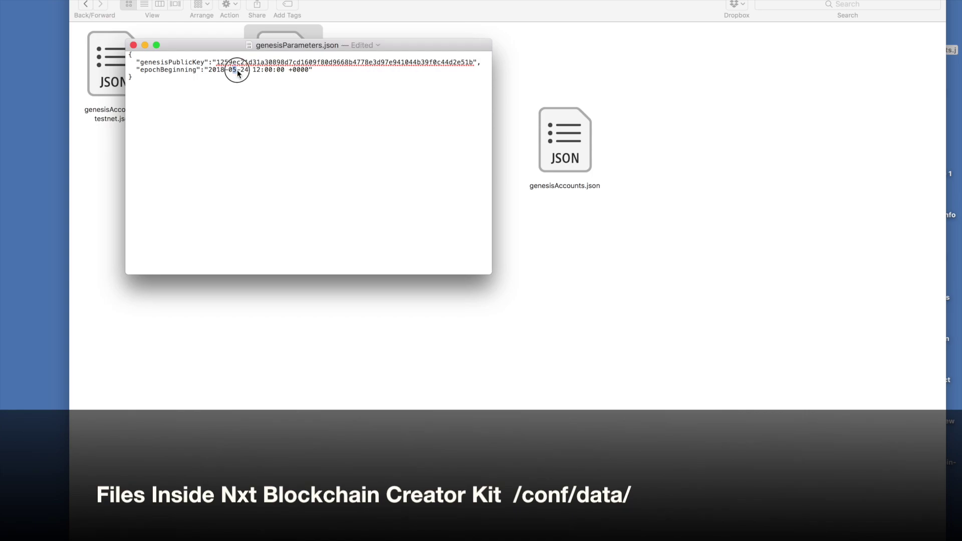